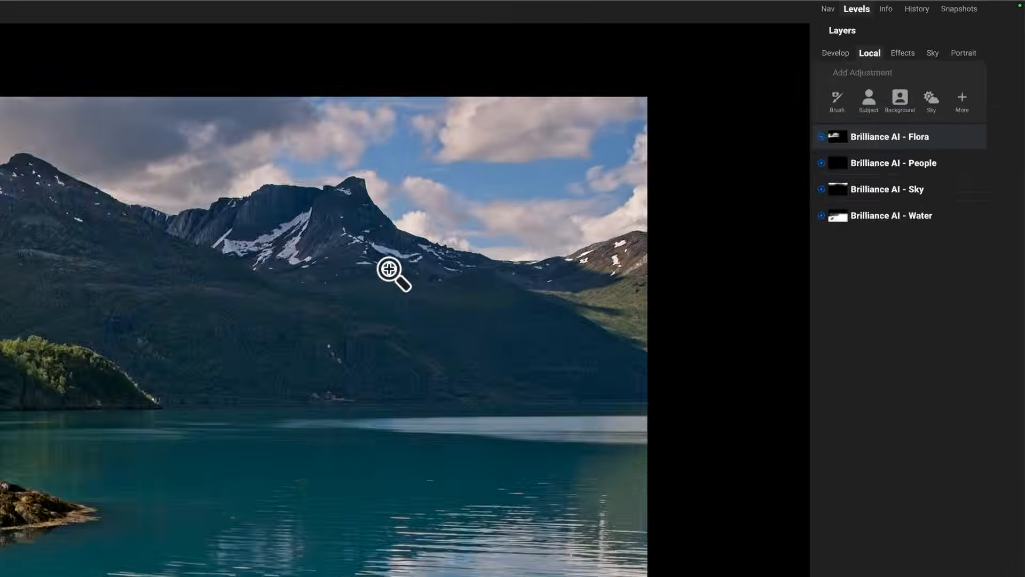
# Step: Add a Quick Mask AI adjustment layer masked to the central and right-hand mountains
pyautogui.click(961, 101)
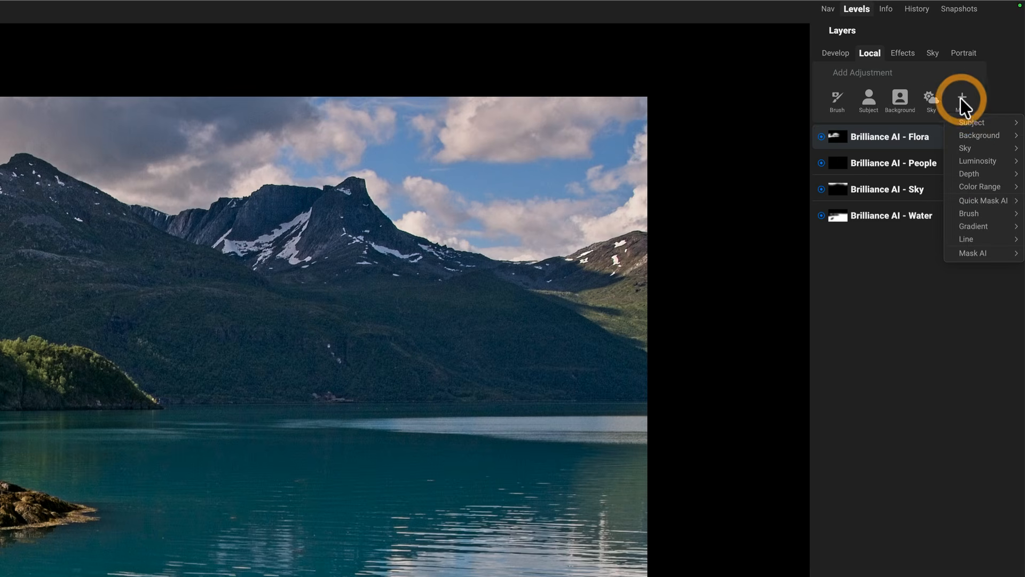
pyautogui.moveTo(963, 202)
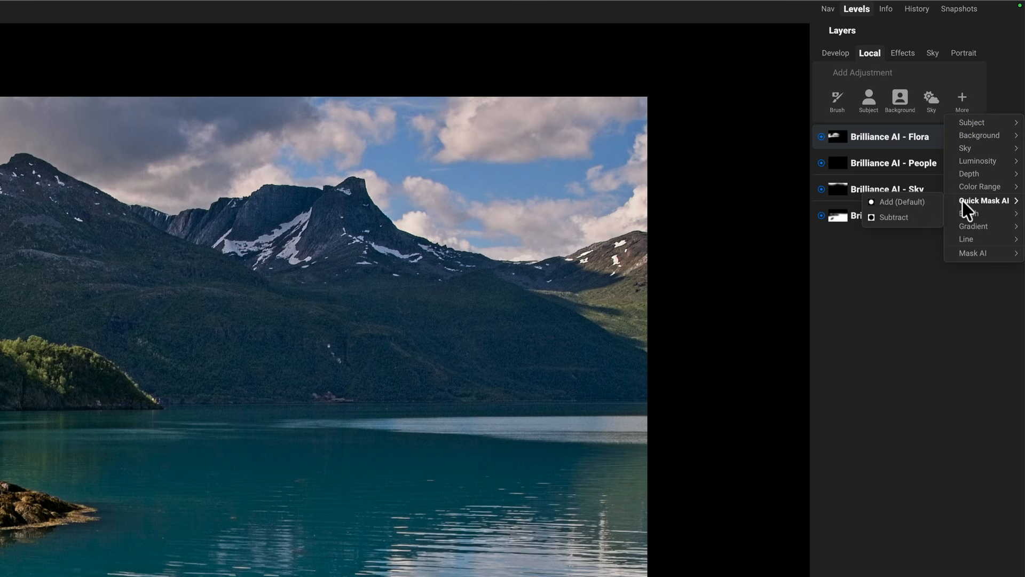
pyautogui.click(915, 206)
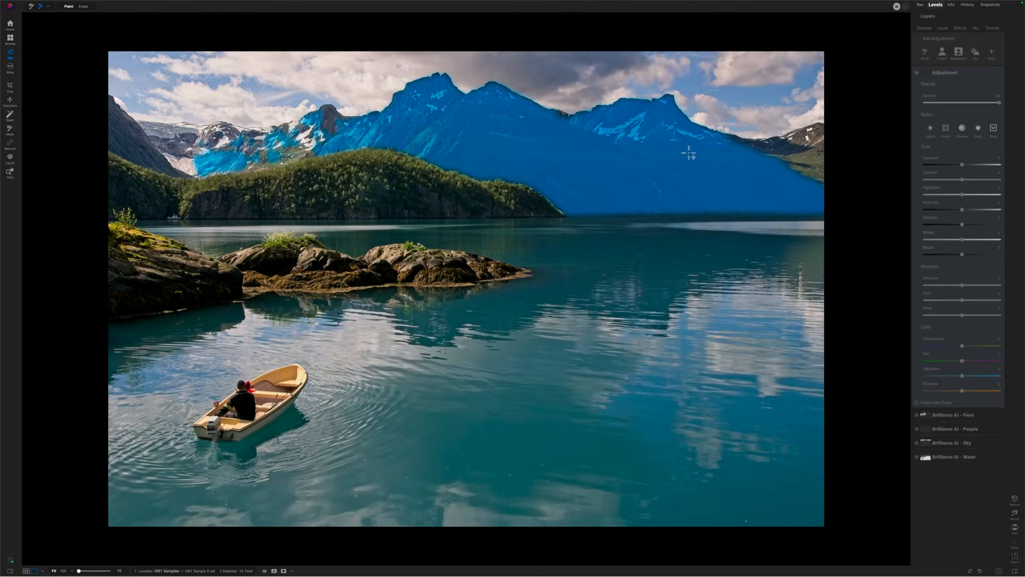
pyautogui.click(689, 153)
pyautogui.click(791, 154)
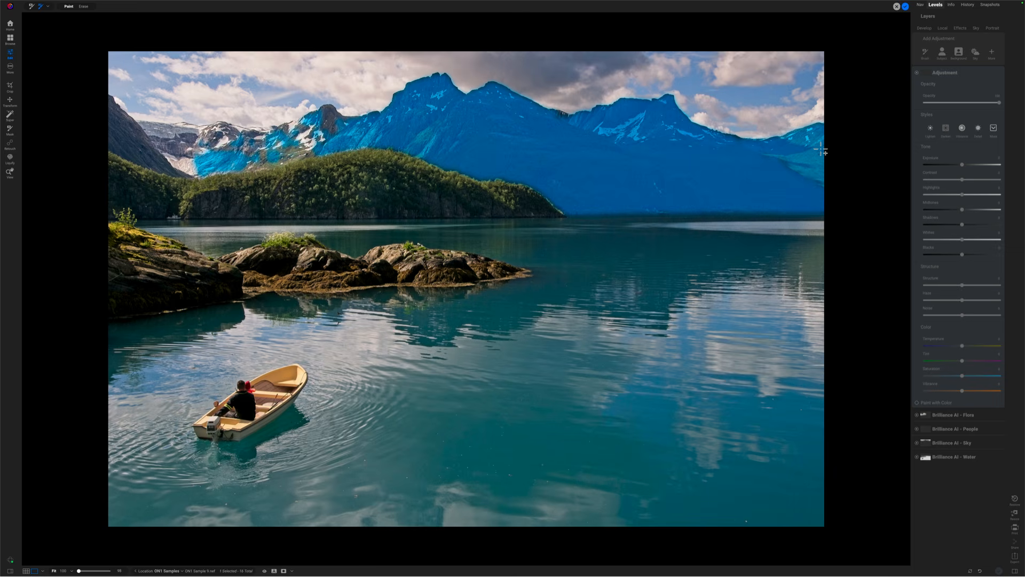
pyautogui.click(905, 7)
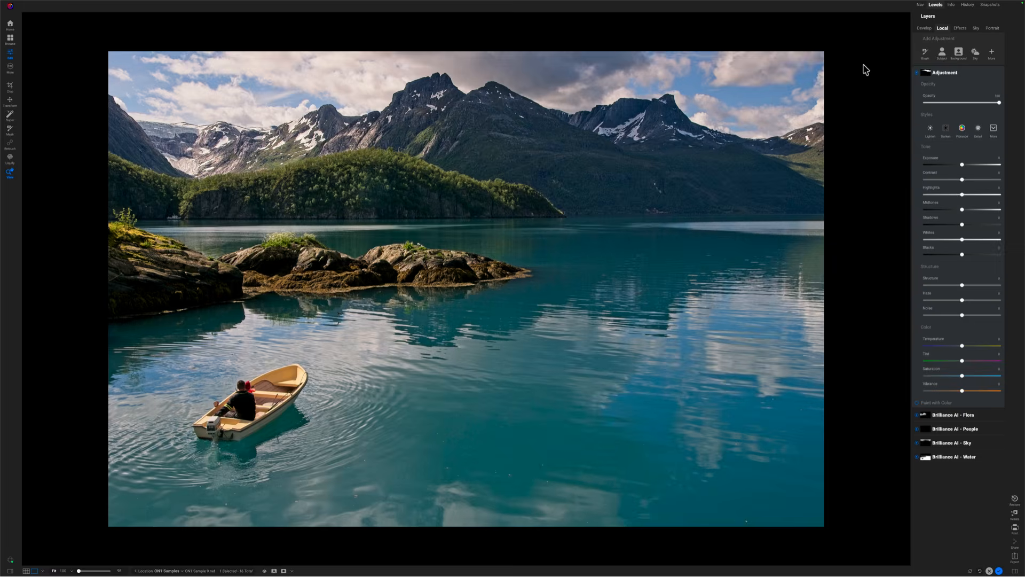
pyautogui.press('o')
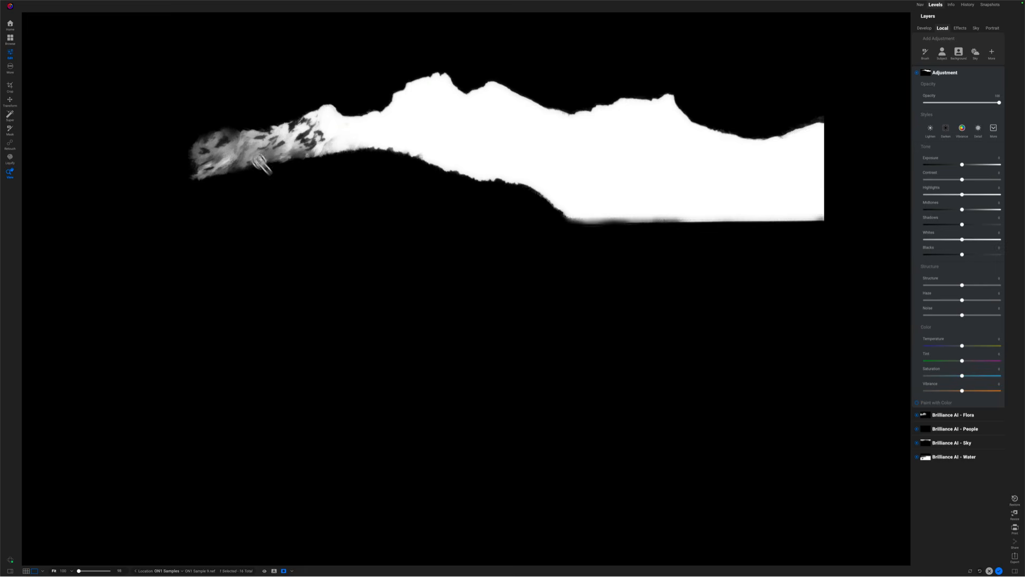
pyautogui.press('o')
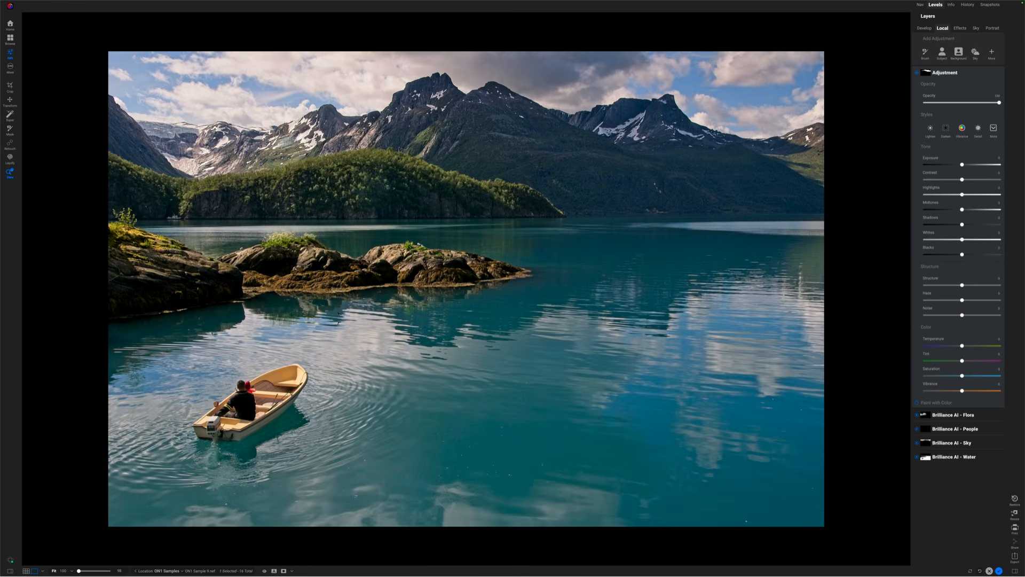
pyautogui.press('o')
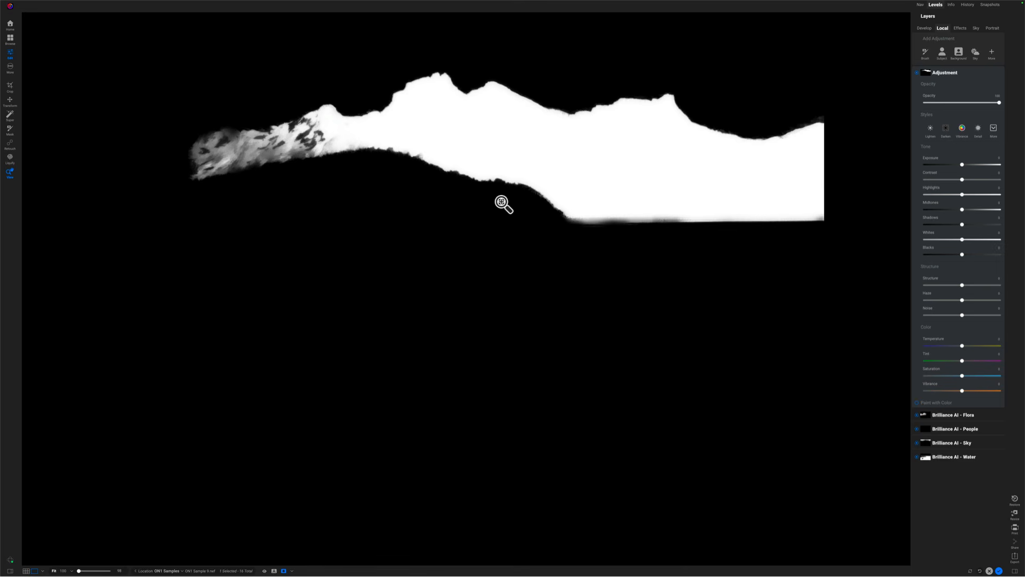
pyautogui.press('o')
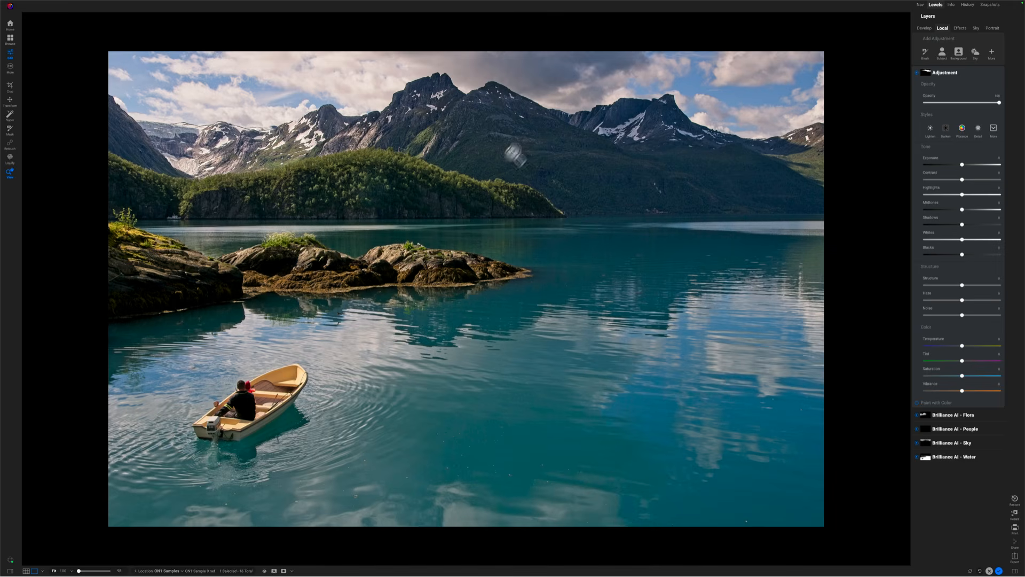
pyautogui.click(606, 152)
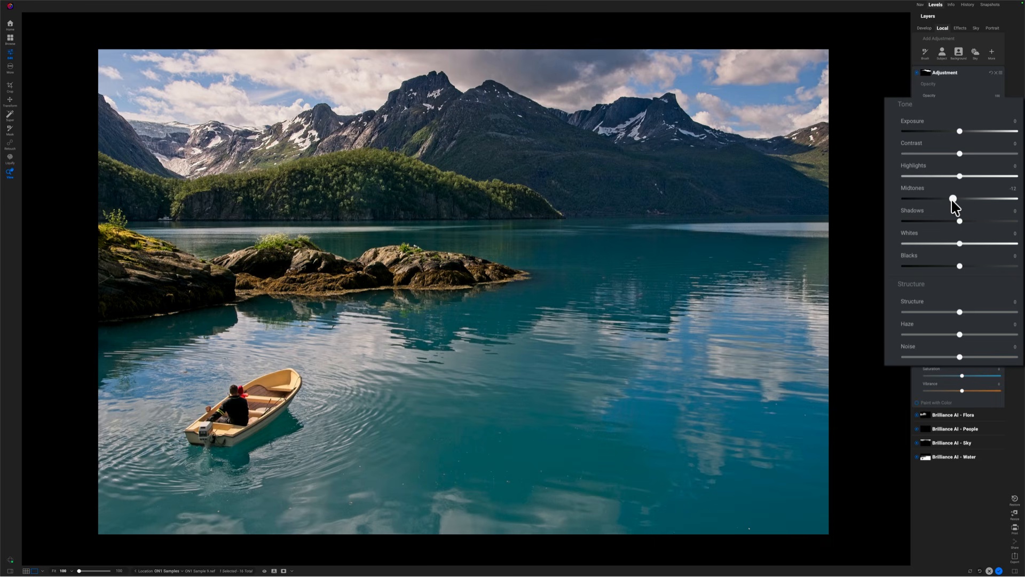
# Step: Set the mountain adjustment to Midtones -22, Whites 7, Haze -22 and Contrast 12
pyautogui.moveTo(951, 200)
pyautogui.mouseDown()
pyautogui.moveTo(918, 199)
pyautogui.moveTo(946, 199)
pyautogui.mouseUp()
pyautogui.moveTo(960, 243); pyautogui.dragTo(964, 240)
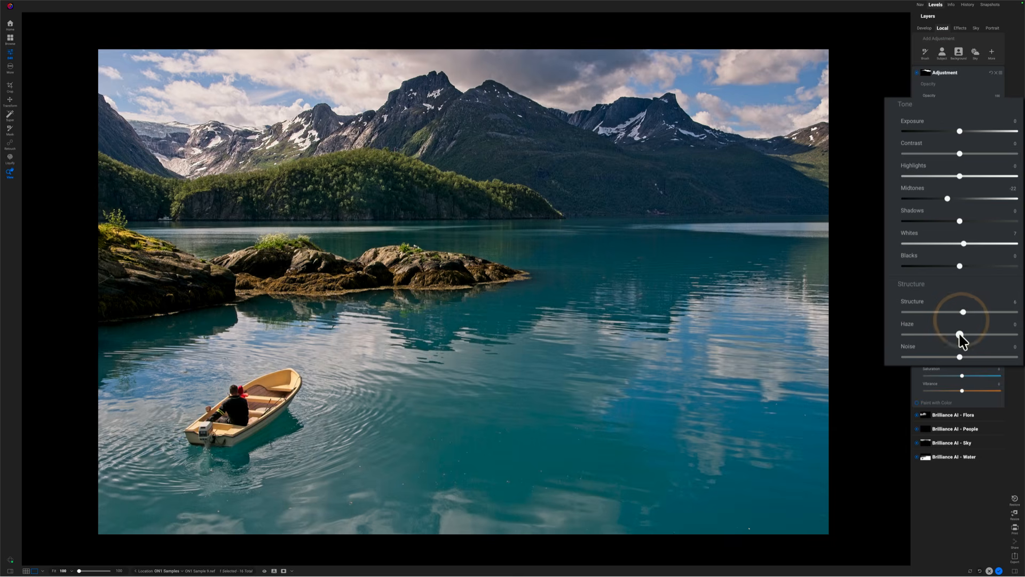
pyautogui.moveTo(960, 334); pyautogui.dragTo(941, 335)
pyautogui.moveTo(960, 154); pyautogui.dragTo(969, 155)
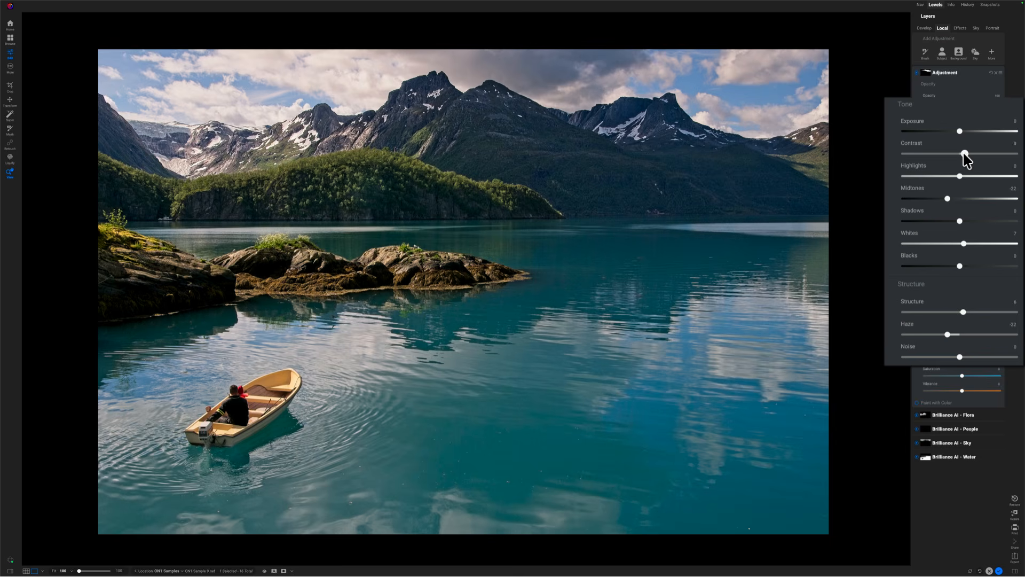
pyautogui.moveTo(967, 159); pyautogui.dragTo(966, 160)
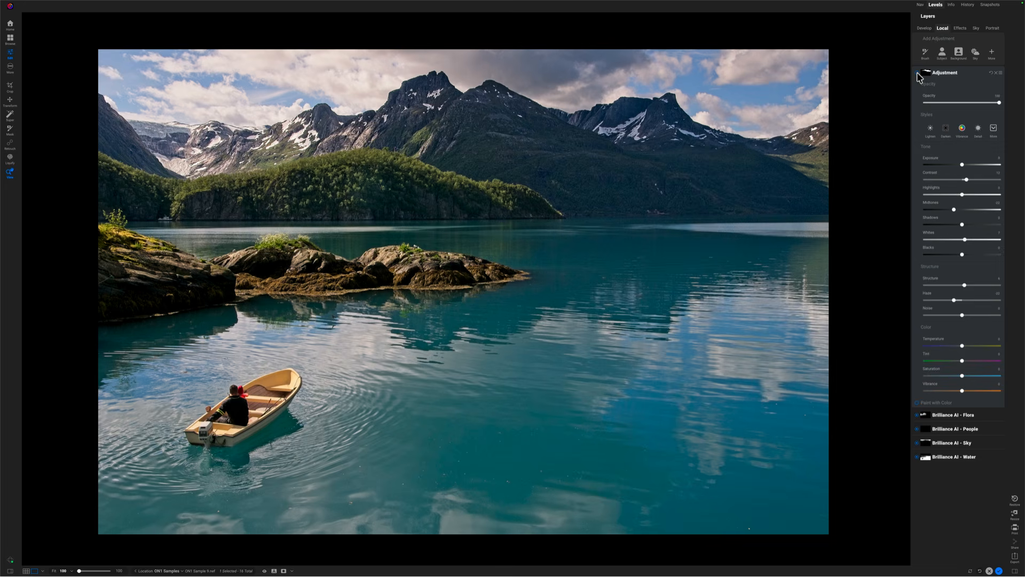
pyautogui.click(918, 73)
pyautogui.click(918, 73)
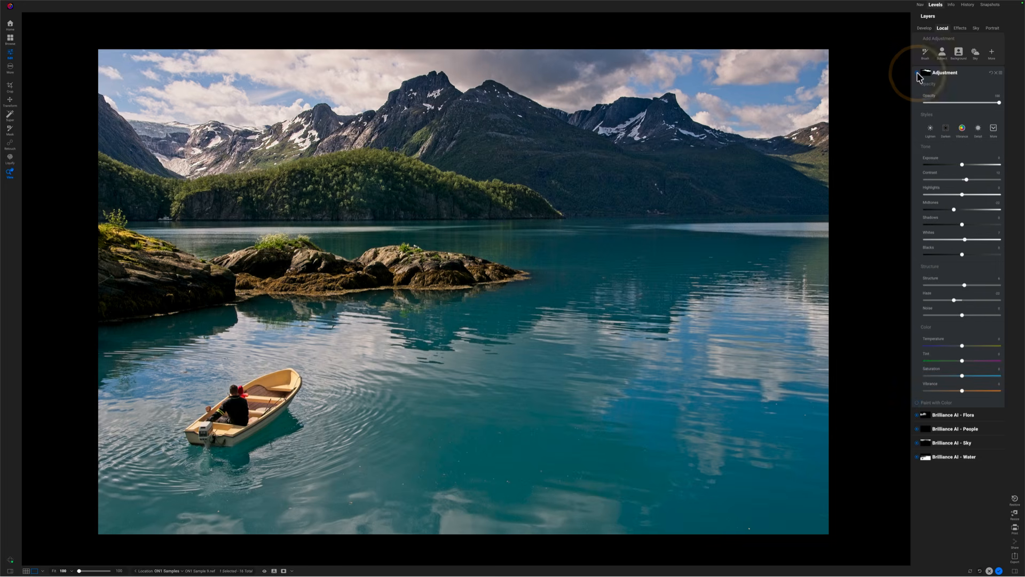
pyautogui.click(918, 74)
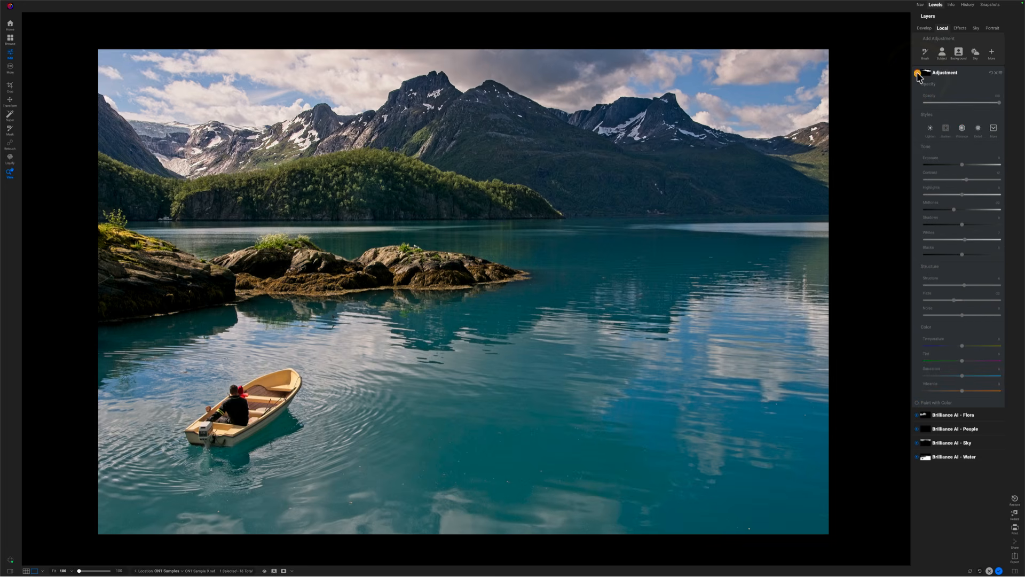
pyautogui.click(917, 73)
pyautogui.click(917, 73)
pyautogui.click(917, 74)
pyautogui.click(918, 74)
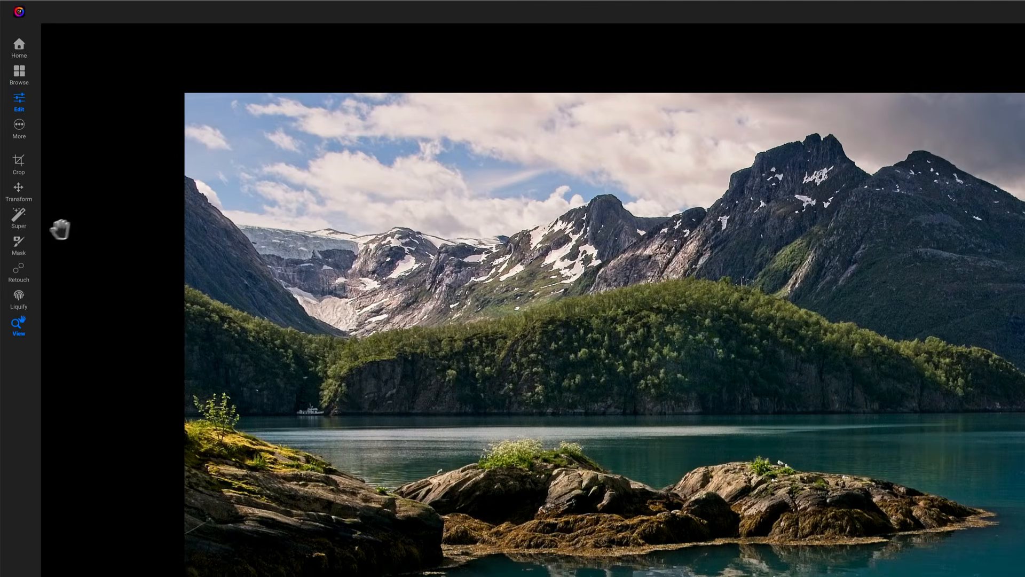
# Step: Add a gradient to the adjustment's mask, placed across the photo and angled diagonally
pyautogui.click(19, 243)
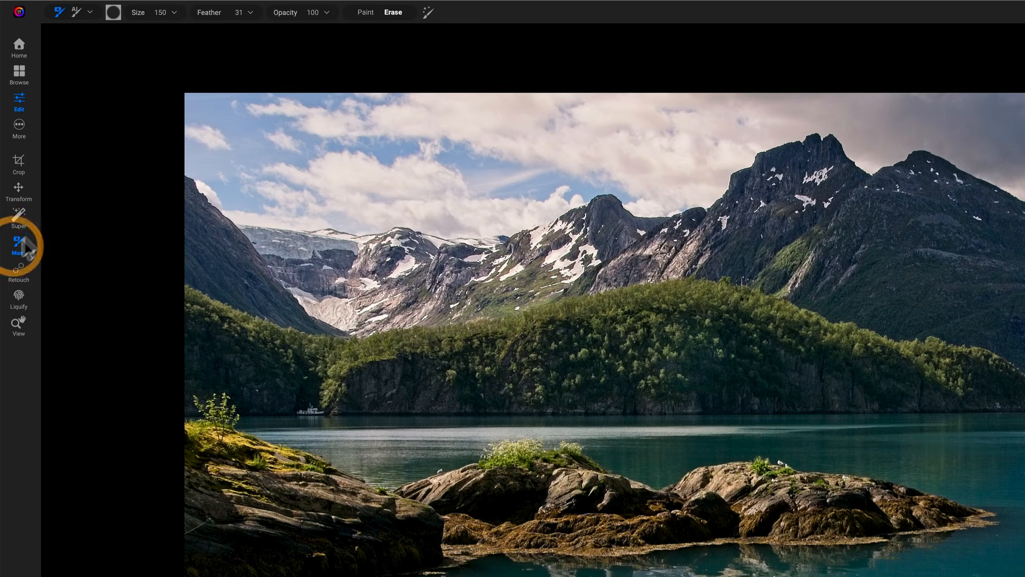
pyautogui.click(90, 13)
pyautogui.click(87, 39)
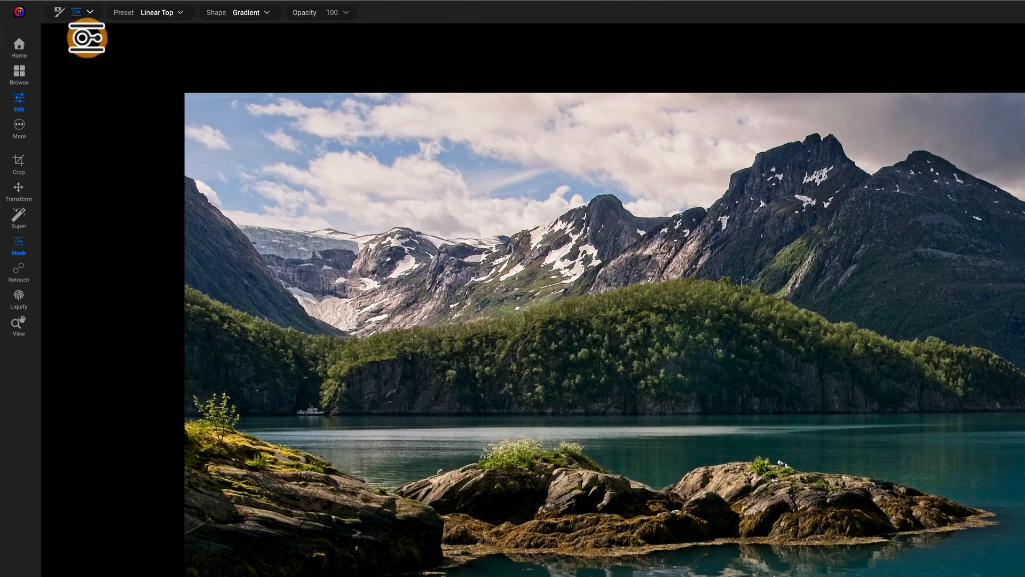
pyautogui.click(939, 467)
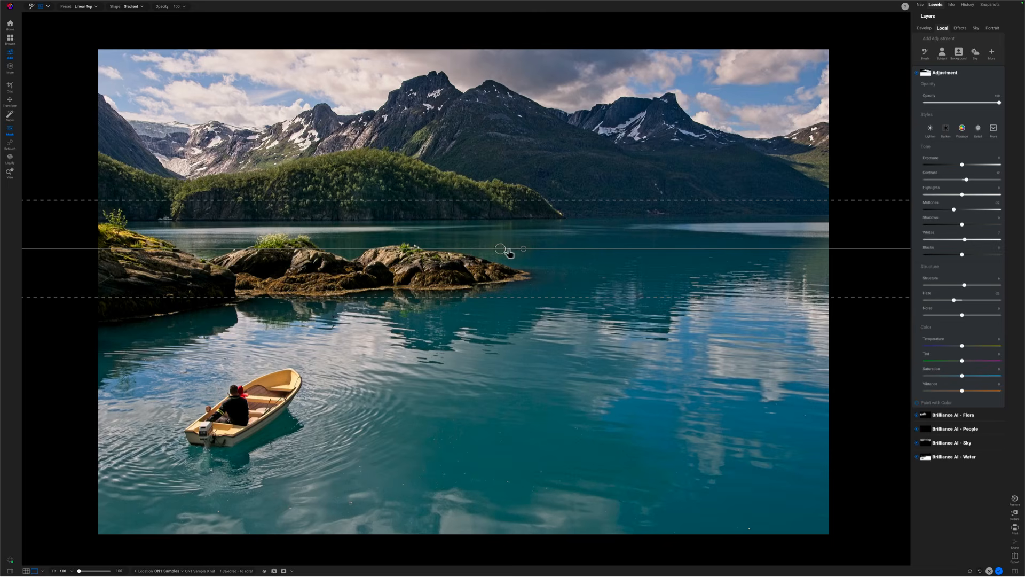
pyautogui.moveTo(524, 253)
pyautogui.mouseDown()
pyautogui.moveTo(534, 254)
pyautogui.moveTo(519, 235)
pyautogui.mouseUp()
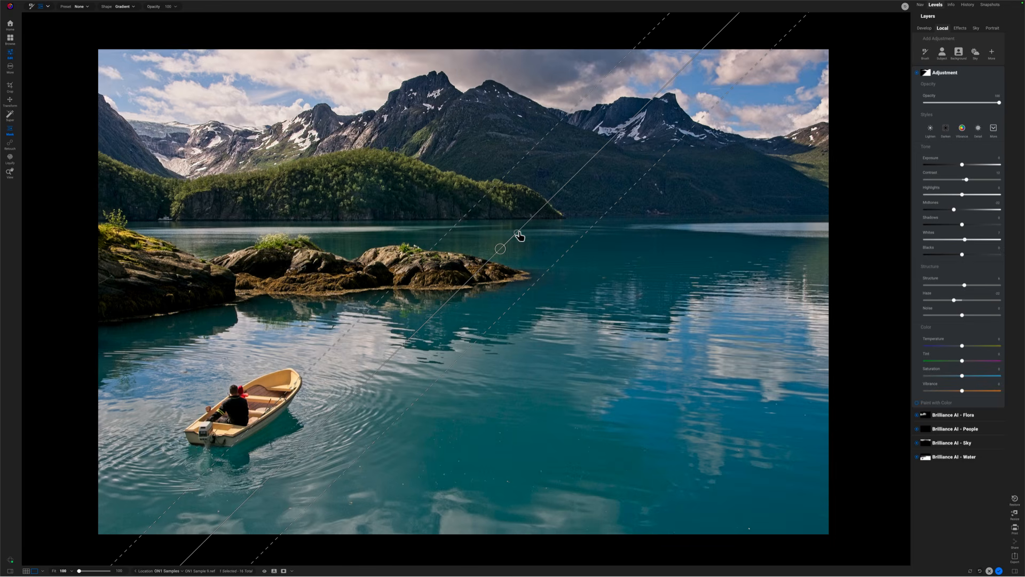
# Step: In mask view, rotate the gradient toward vertical, widen its transition, shift it left, then hide the adjustment
pyautogui.press('o')
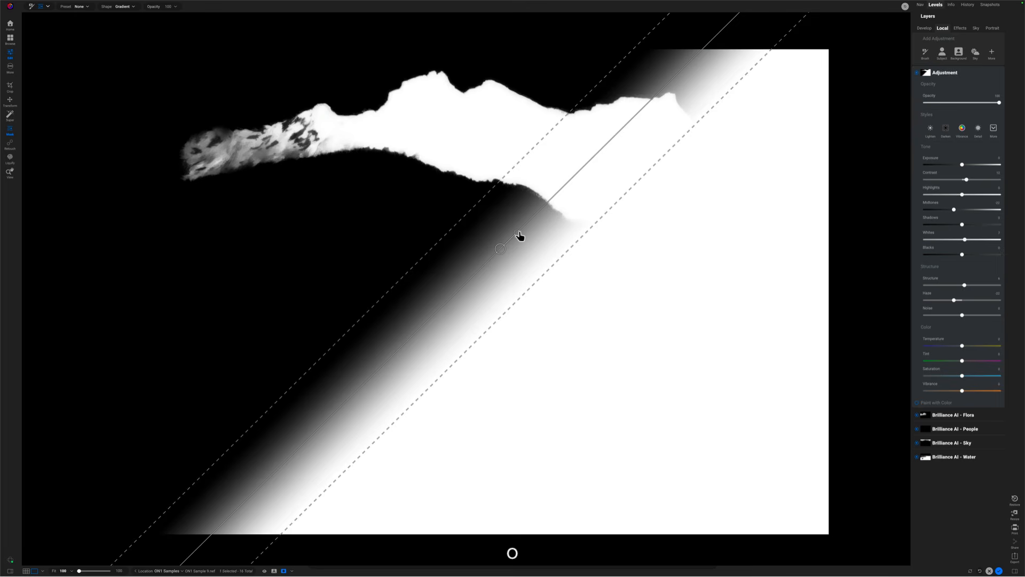
pyautogui.moveTo(520, 235); pyautogui.dragTo(500, 225)
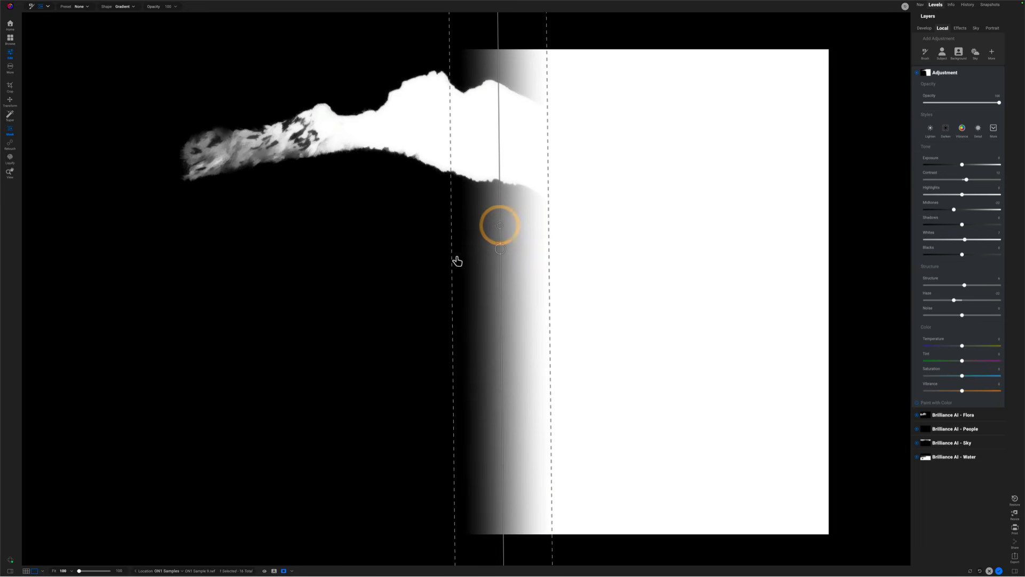
pyautogui.moveTo(451, 257); pyautogui.dragTo(400, 254)
pyautogui.moveTo(500, 249); pyautogui.dragTo(462, 251)
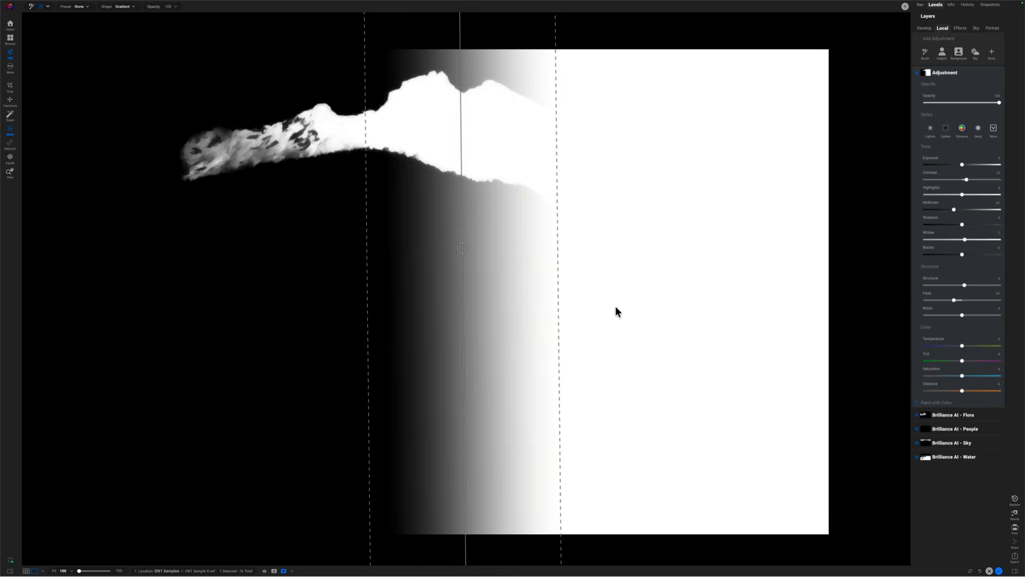
pyautogui.press('o')
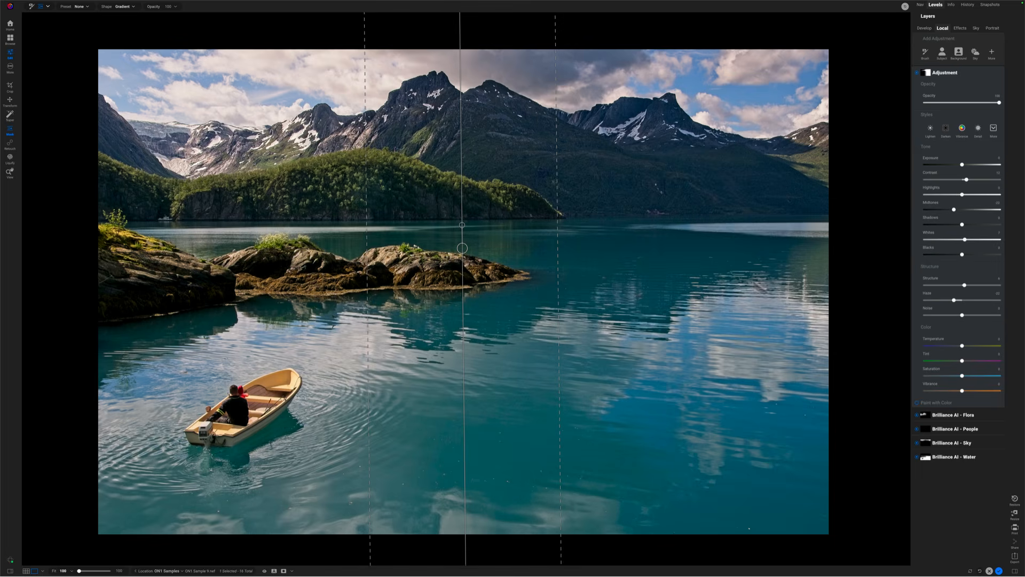
pyautogui.click(918, 74)
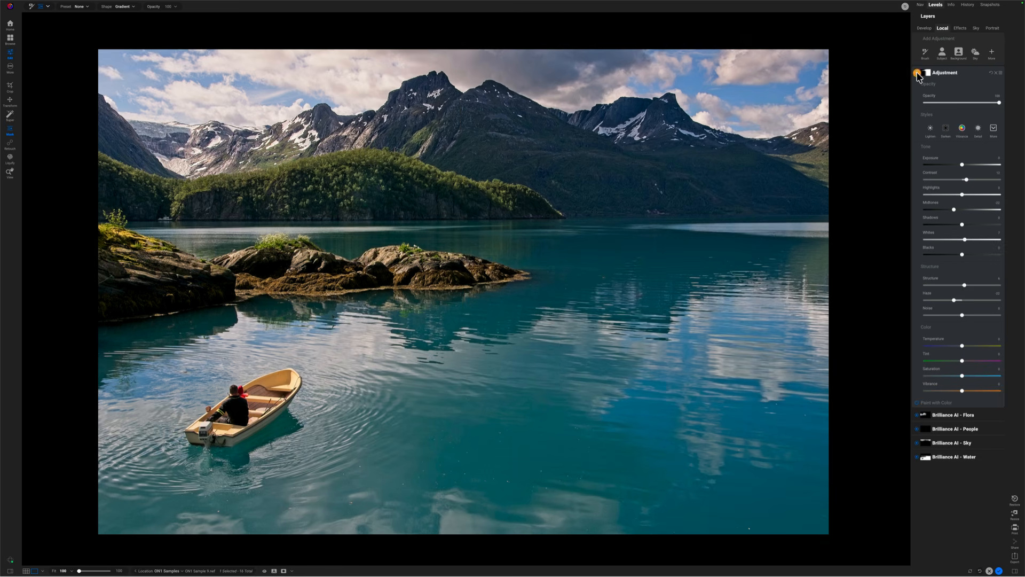
# Step: Toggle the mountain adjustment layer off and back on to compare
pyautogui.click(918, 74)
pyautogui.click(917, 74)
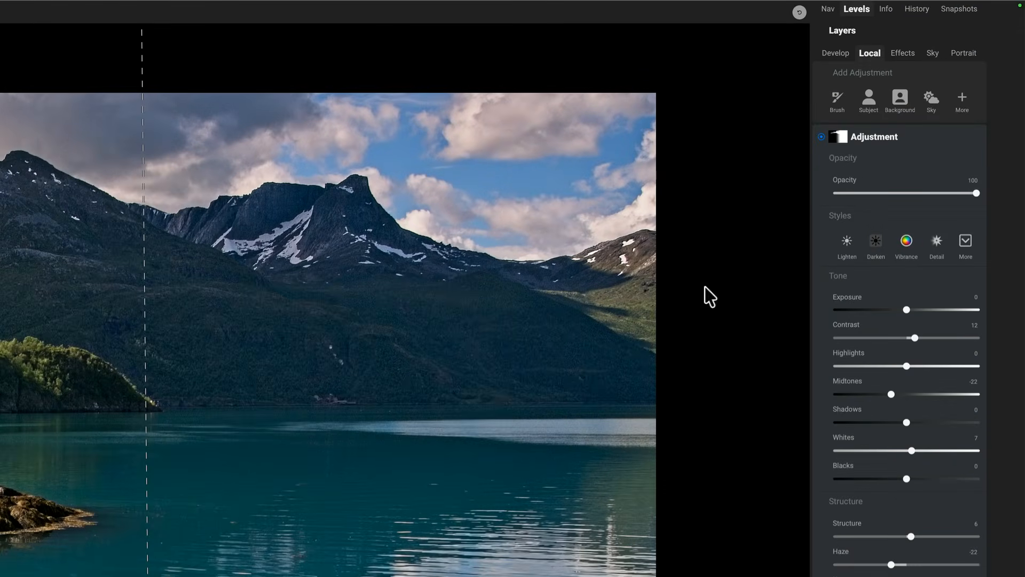
# Step: Set the Gradient mask layer's mode to Intersect with the Quick Mask AI, viewed as a grayscale mask
pyautogui.click(840, 137)
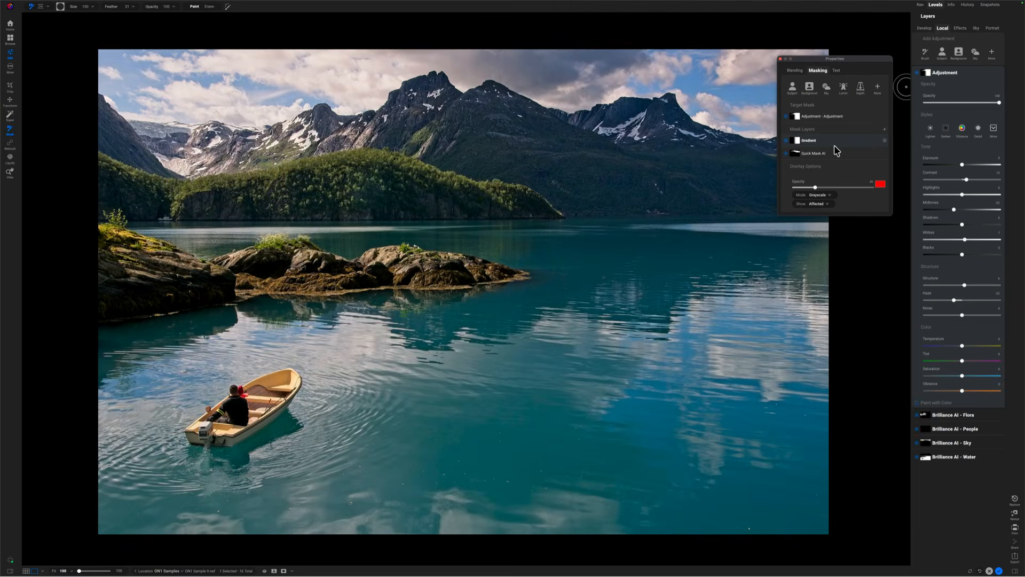
pyautogui.press('o')
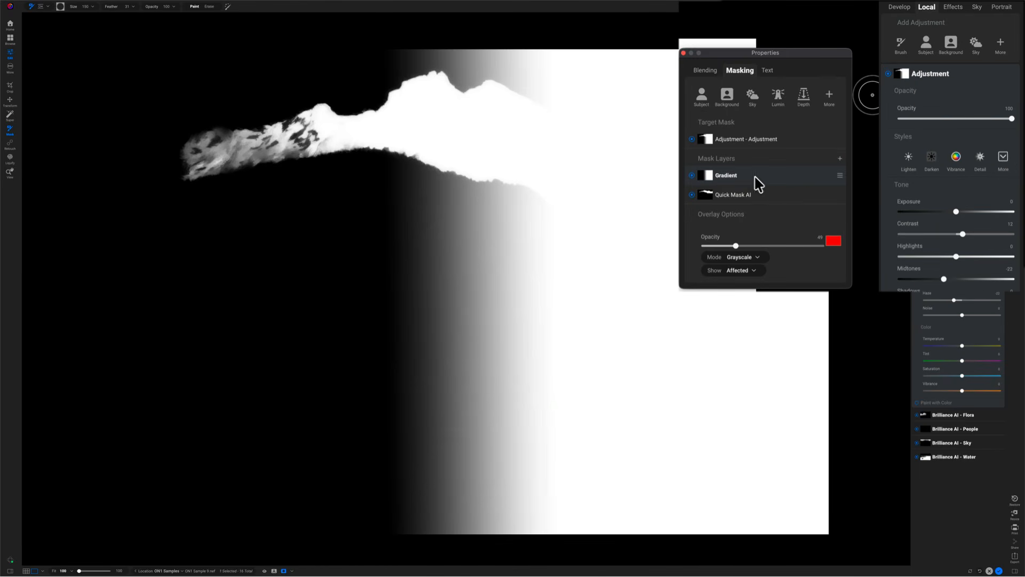
pyautogui.click(840, 177)
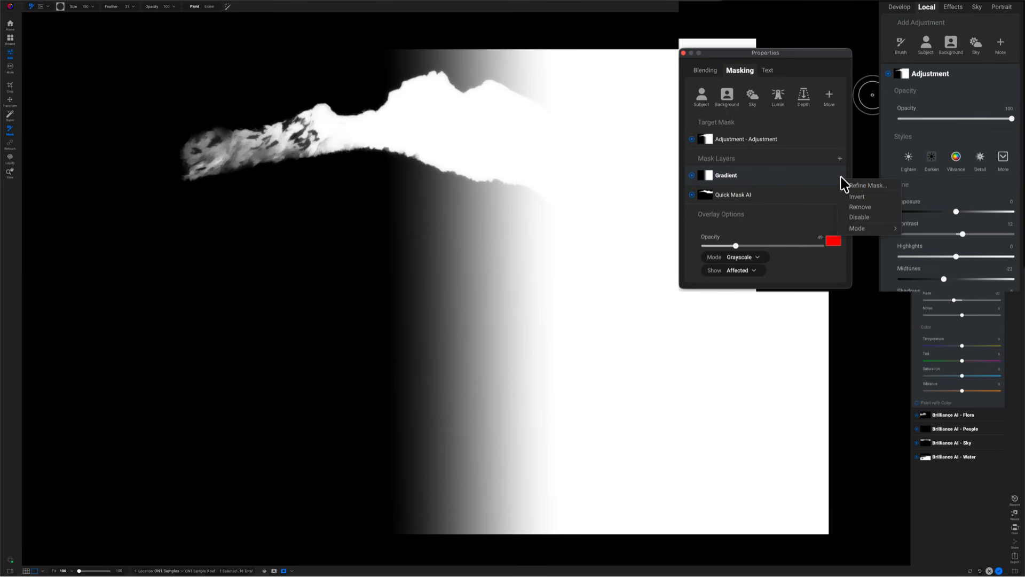
pyautogui.click(853, 228)
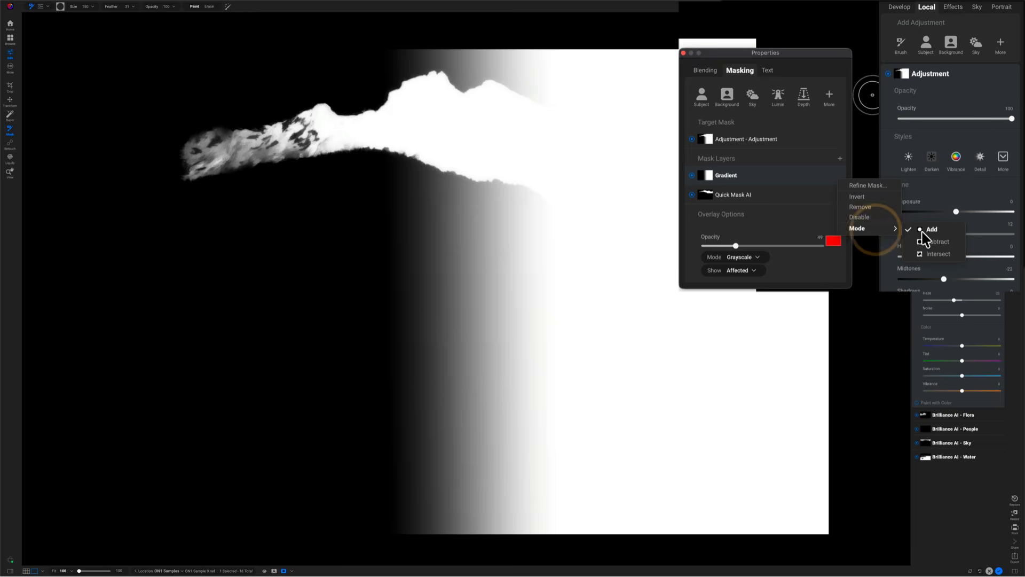
pyautogui.click(921, 254)
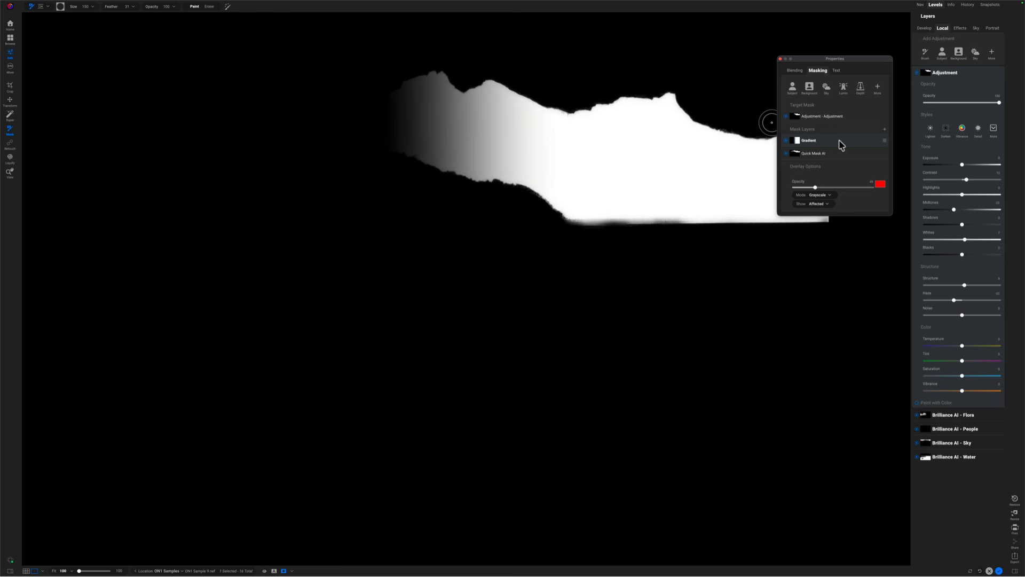
# Step: Move the intersected gradient right, widen its soft transition, and fine-tune its position over the colour photo
pyautogui.click(43, 8)
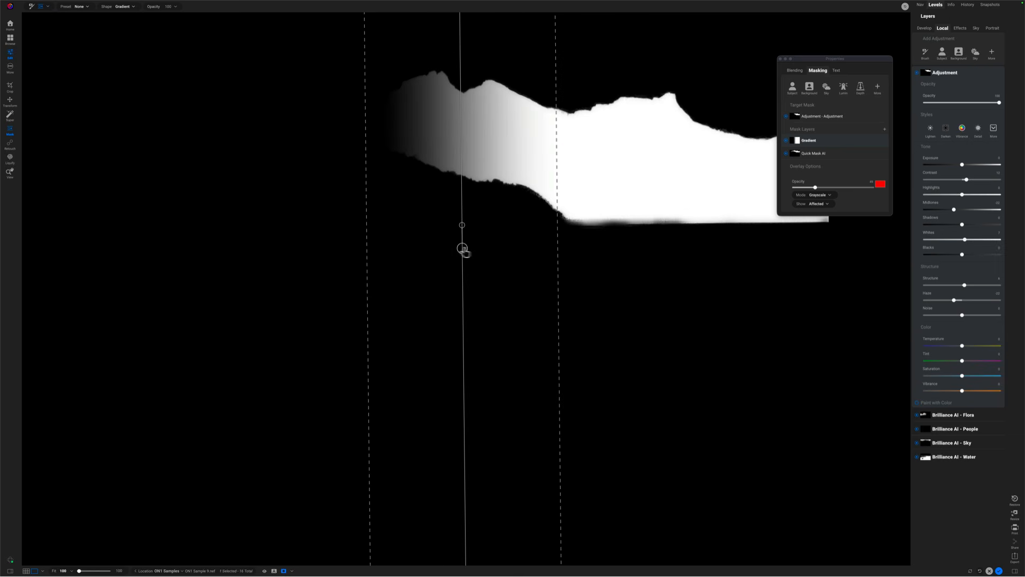
pyautogui.moveTo(463, 249); pyautogui.dragTo(525, 251)
pyautogui.moveTo(432, 248); pyautogui.dragTo(362, 245)
pyautogui.moveTo(524, 251)
pyautogui.mouseDown()
pyautogui.moveTo(577, 257)
pyautogui.moveTo(536, 253)
pyautogui.mouseUp()
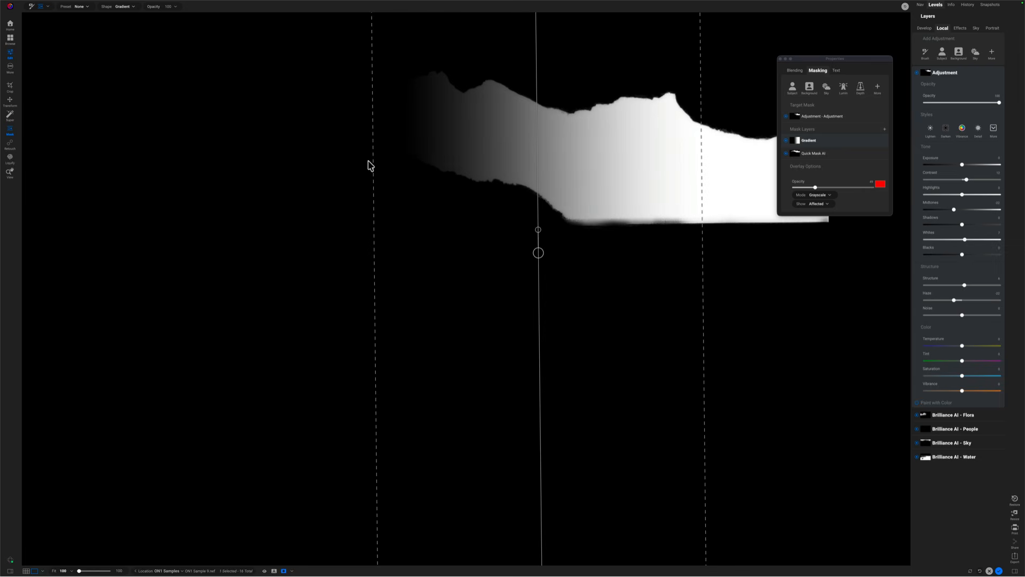
pyautogui.press('o')
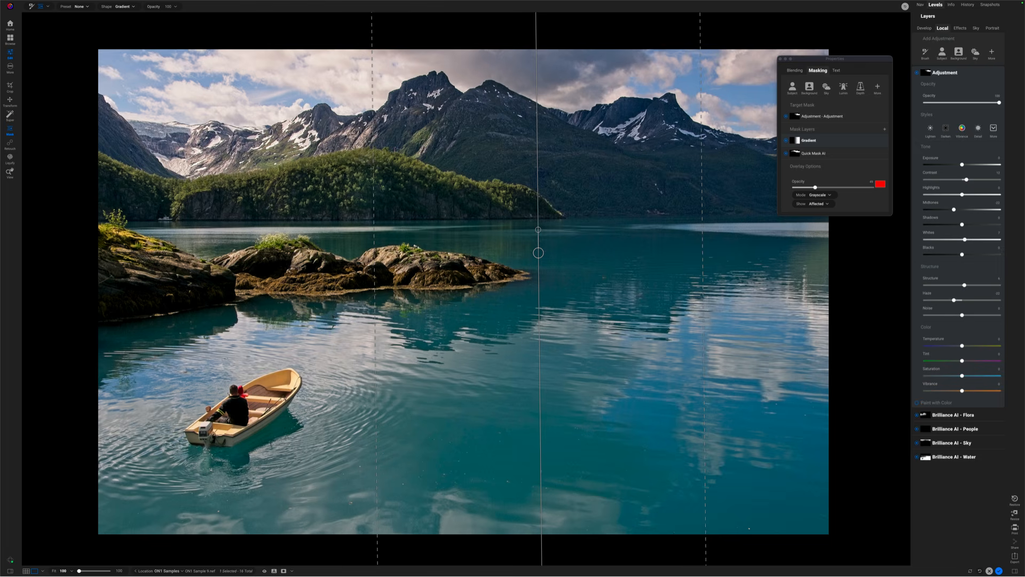
pyautogui.moveTo(538, 255); pyautogui.dragTo(563, 236)
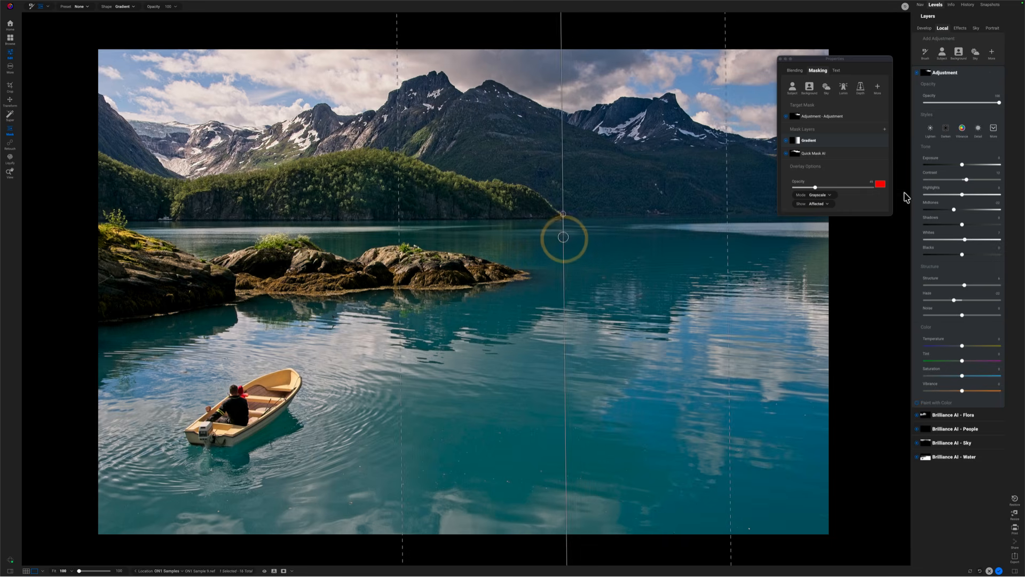
# Step: Preview a darkened Exposure while repositioning the gradient left, reset Exposure to 0, and check the mask
pyautogui.click(933, 164)
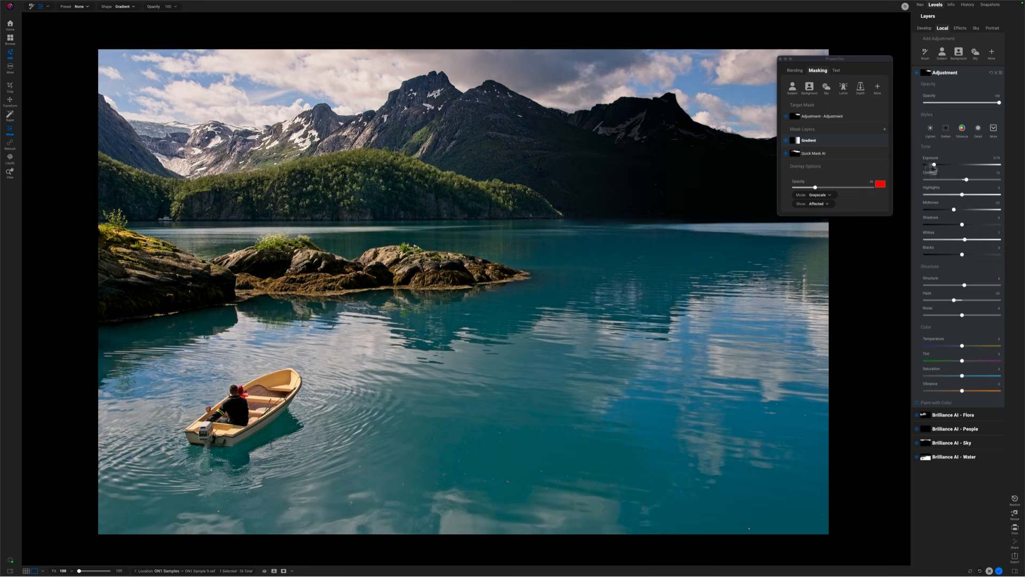
pyautogui.moveTo(565, 240); pyautogui.dragTo(587, 236)
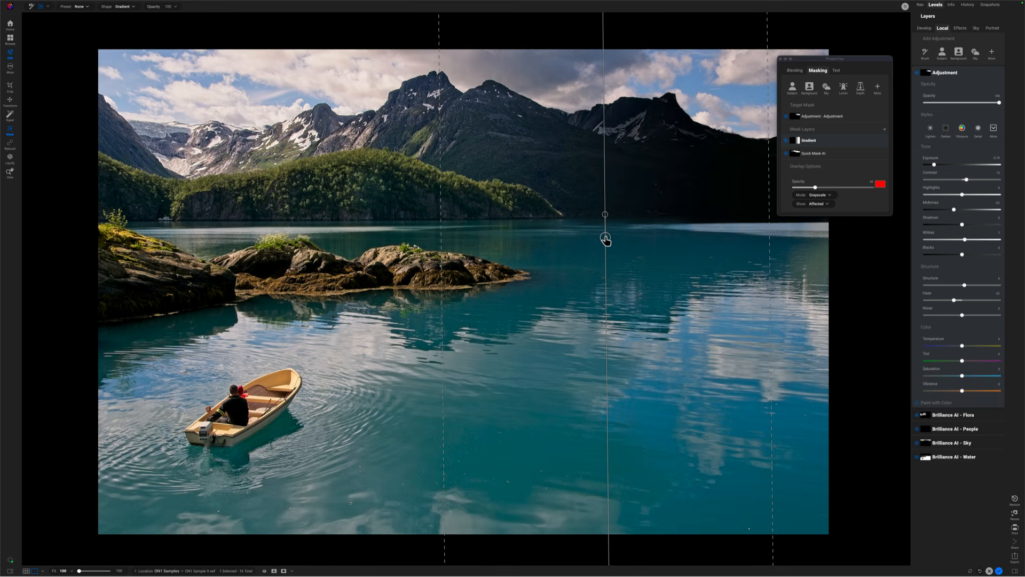
pyautogui.moveTo(605, 239); pyautogui.dragTo(560, 237)
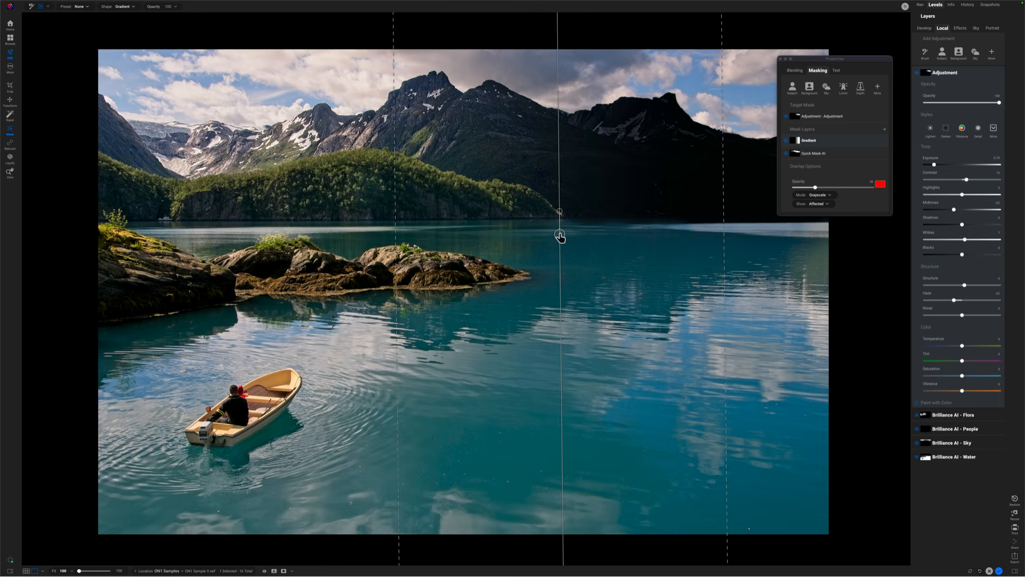
pyautogui.doubleClick(931, 164)
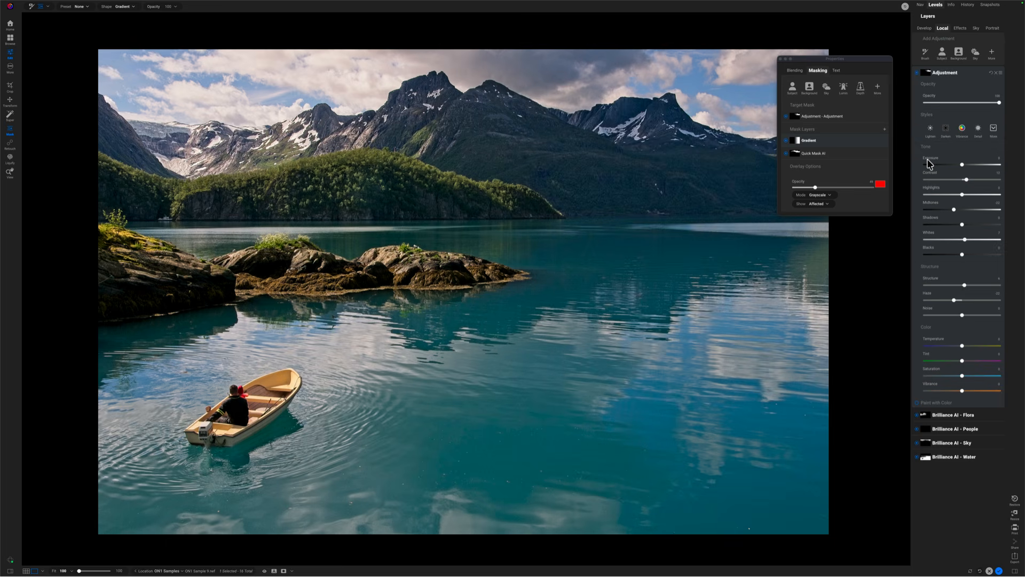
pyautogui.moveTo(559, 236); pyautogui.dragTo(535, 229)
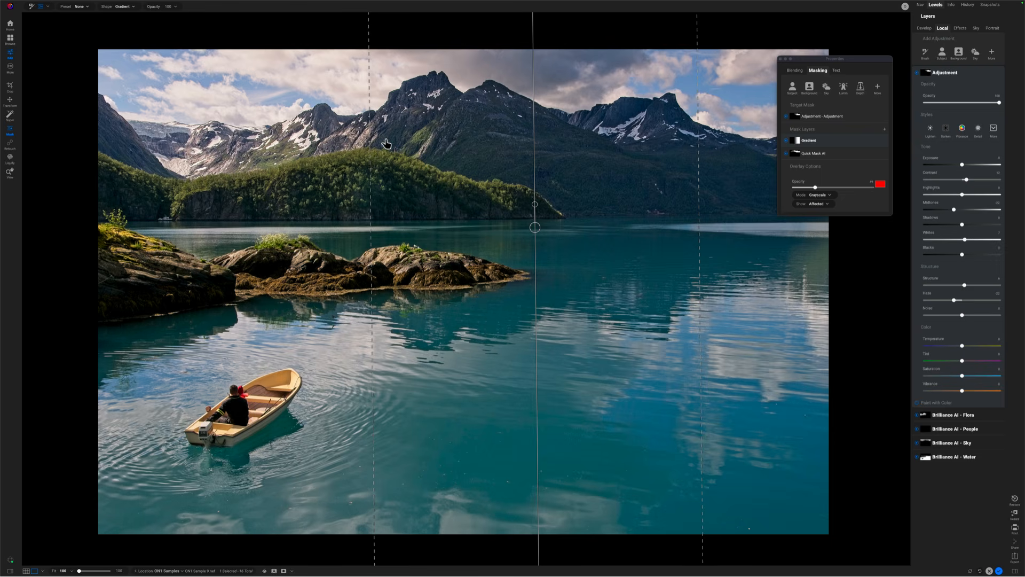
pyautogui.press('o')
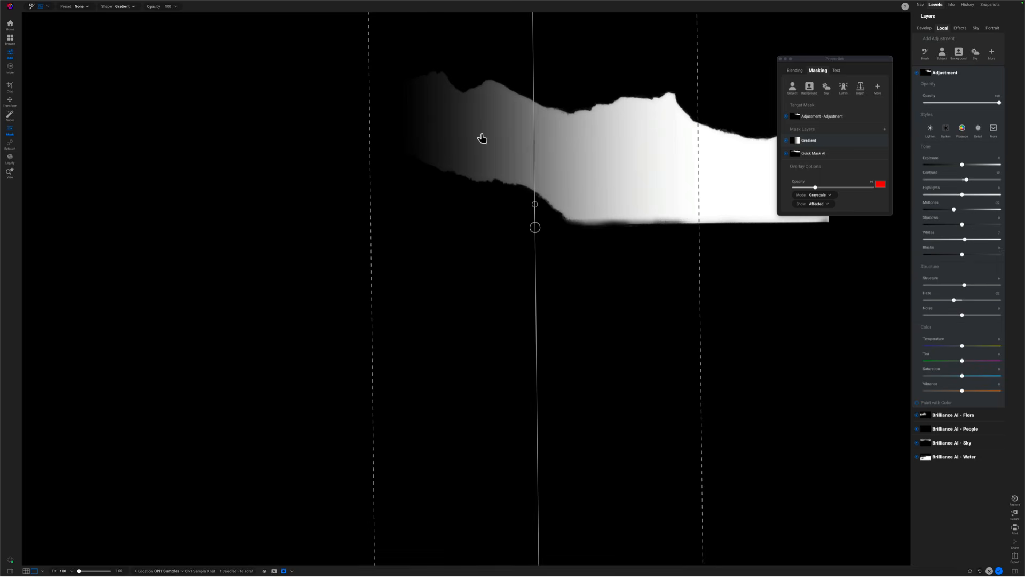
pyautogui.press('o')
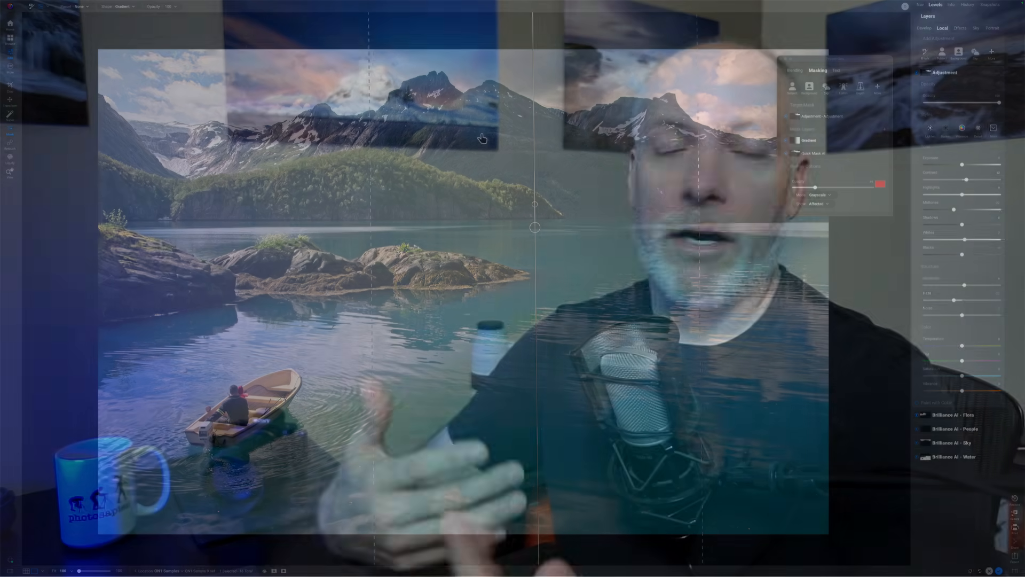